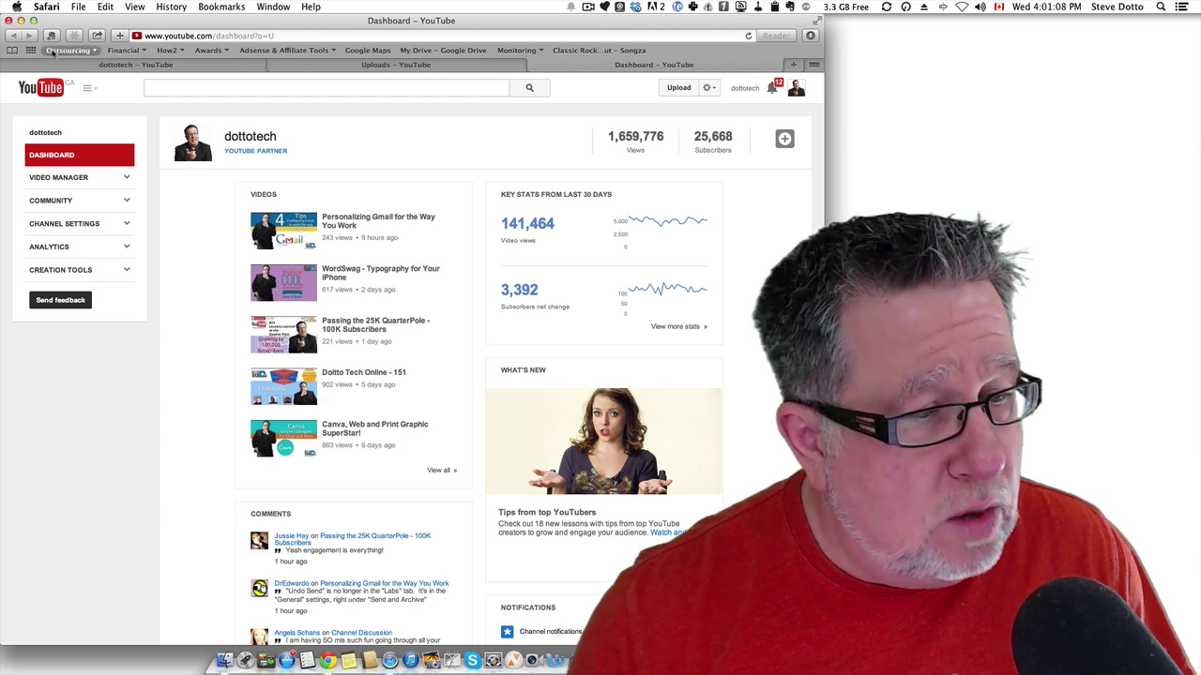
Open the dottotech channel home page and scroll to the Getting 100K YouTube Subscribers row.
click(157, 66)
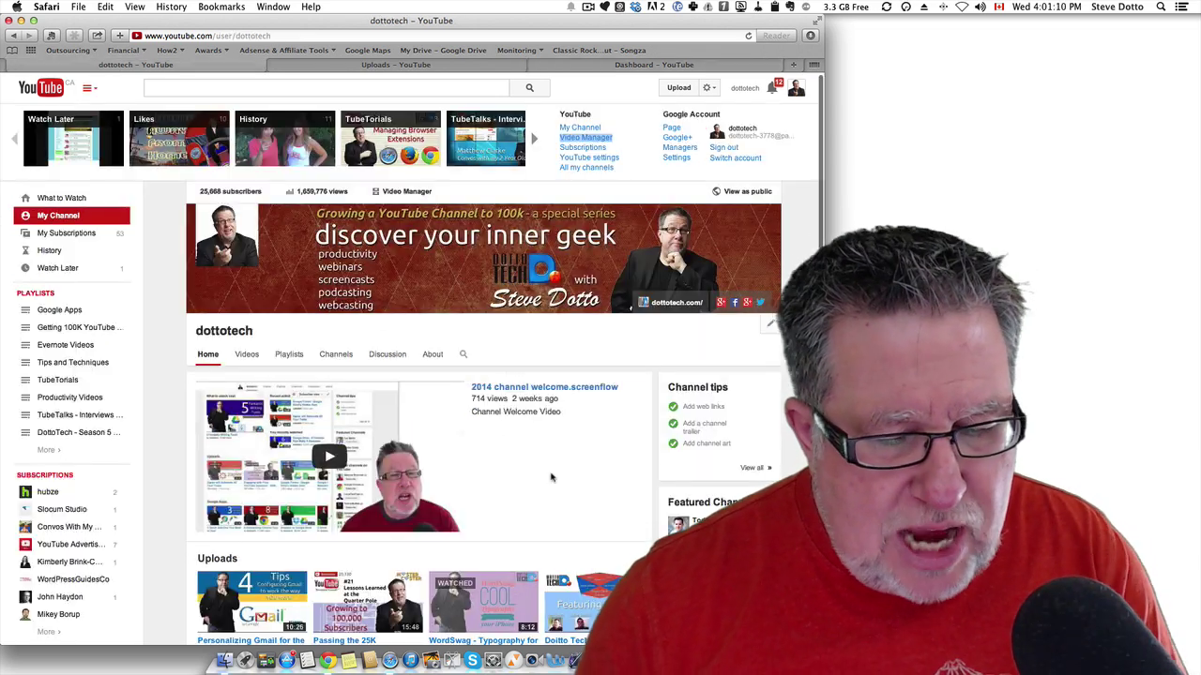
scroll(552, 478, down, 2)
scroll(551, 478, up, 1)
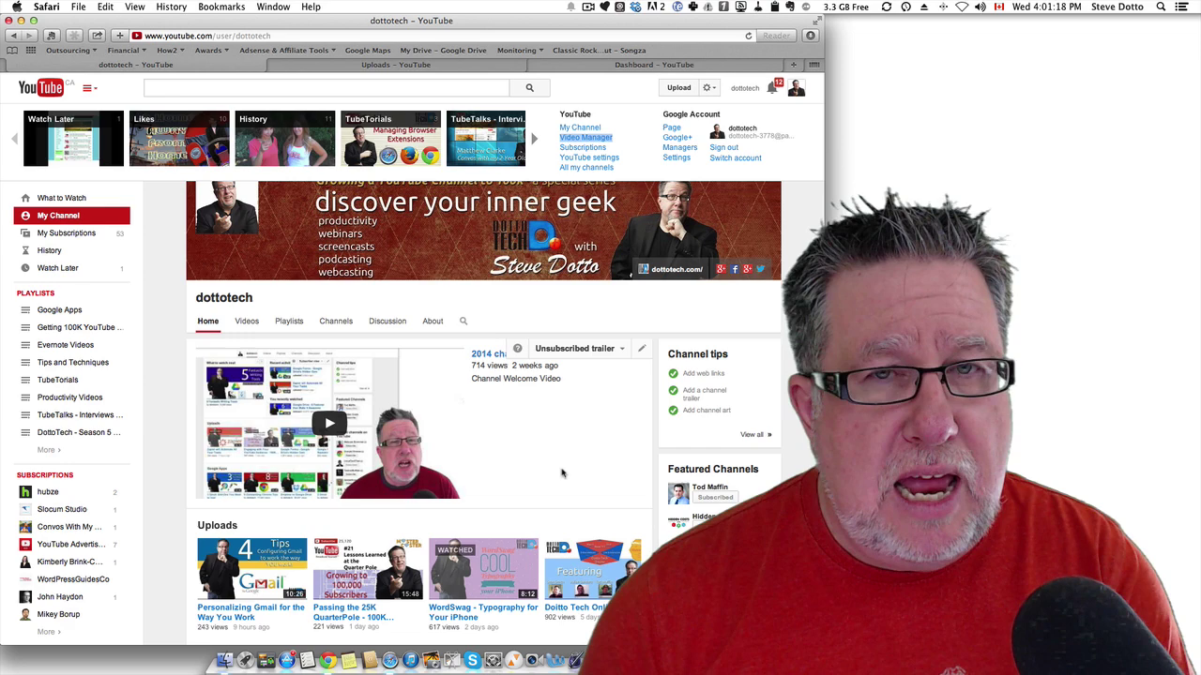
scroll(562, 474, down, 1)
scroll(561, 474, down, 3)
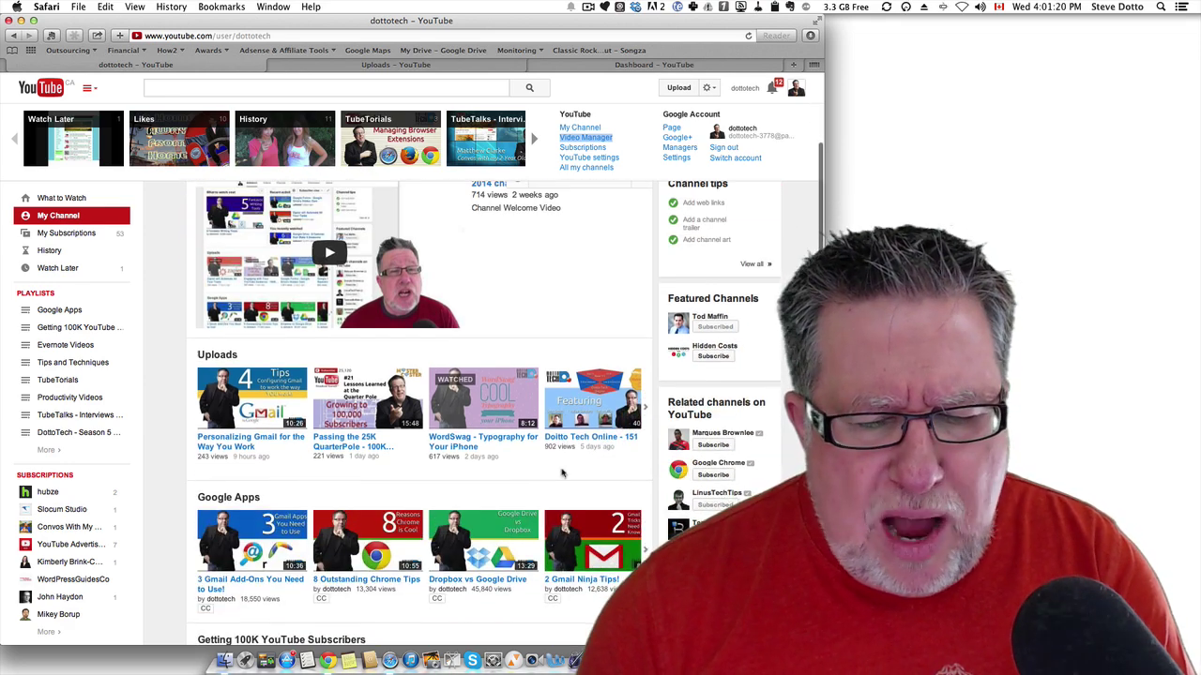
scroll(562, 474, down, 1)
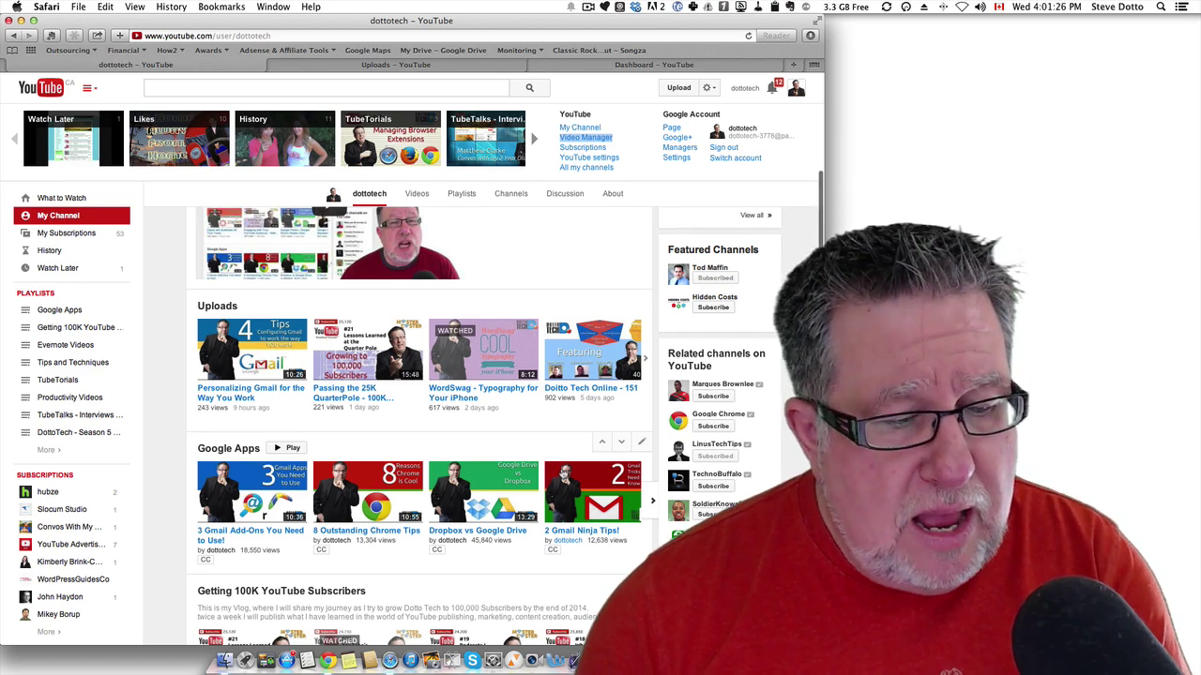
scroll(562, 474, down, 2)
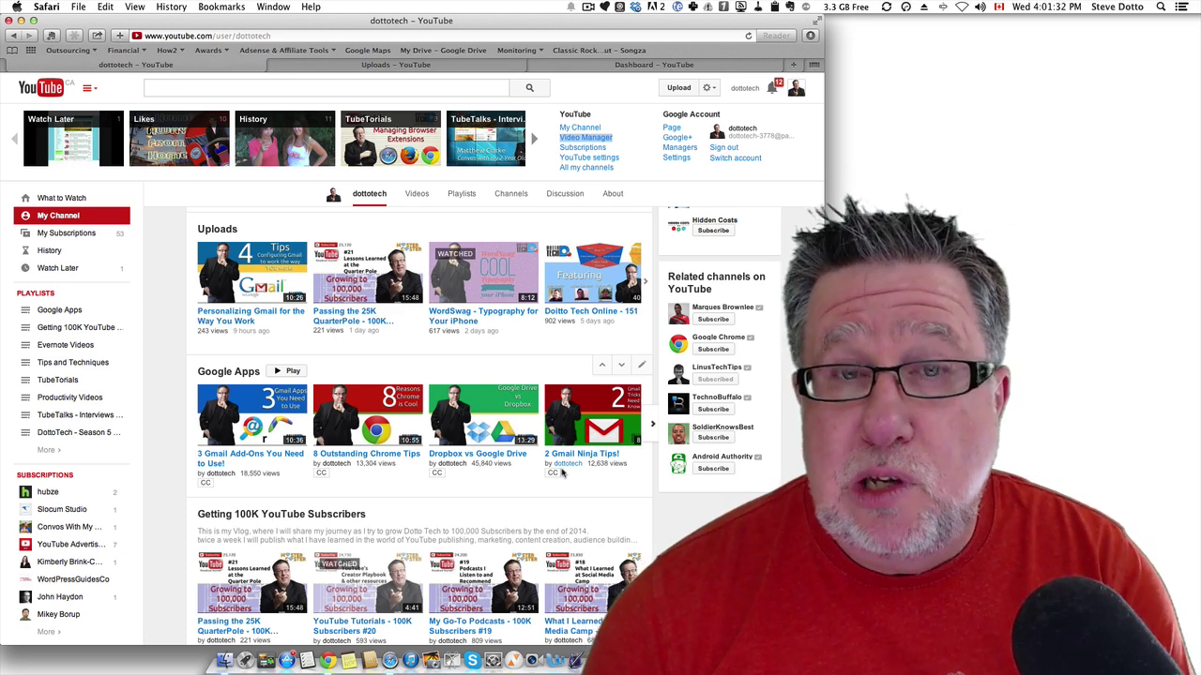
mouse_move(217, 306)
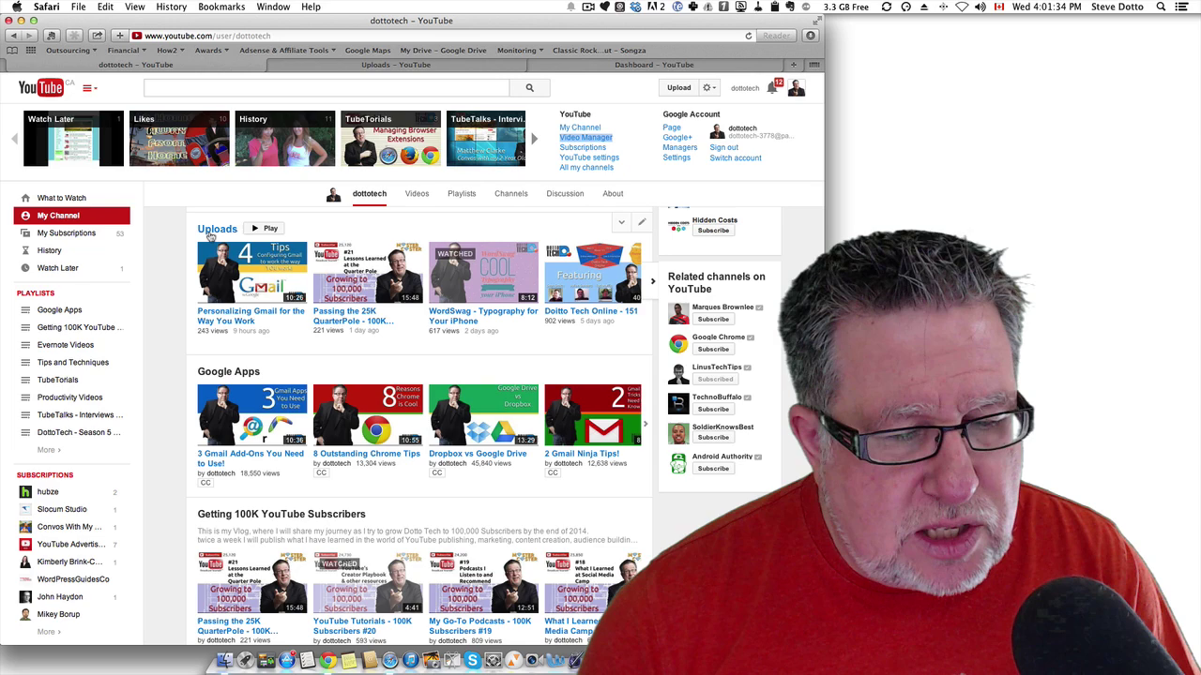
scroll(251, 355, down, 4)
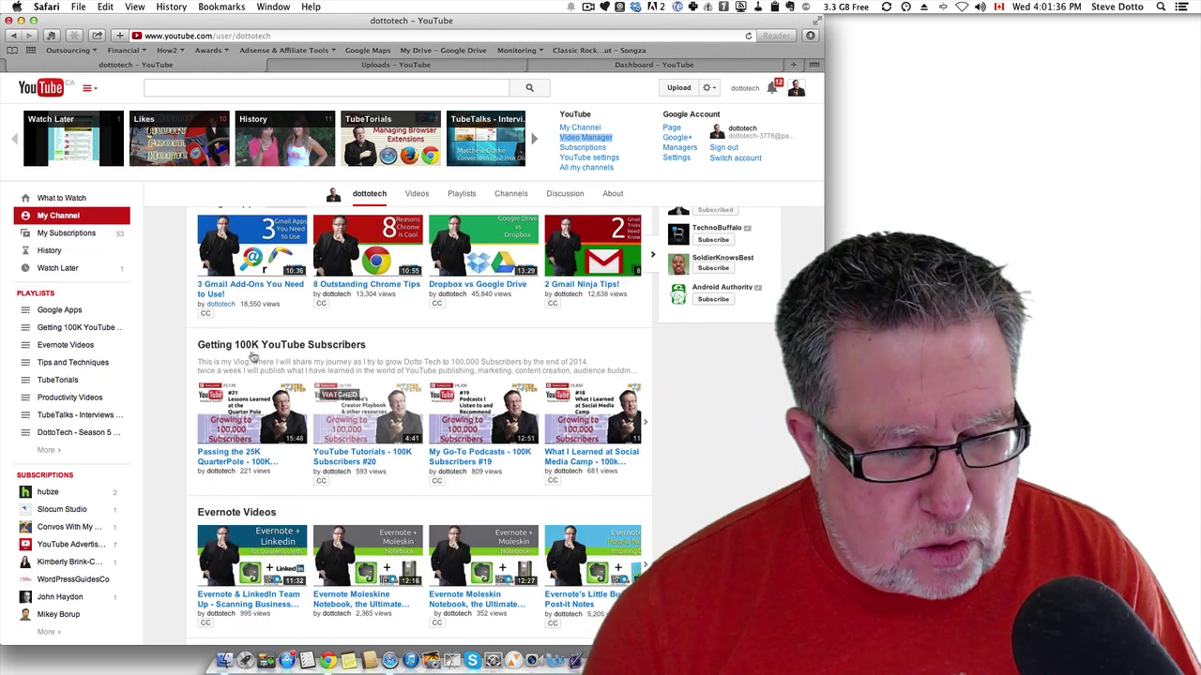
scroll(259, 436, down, 2)
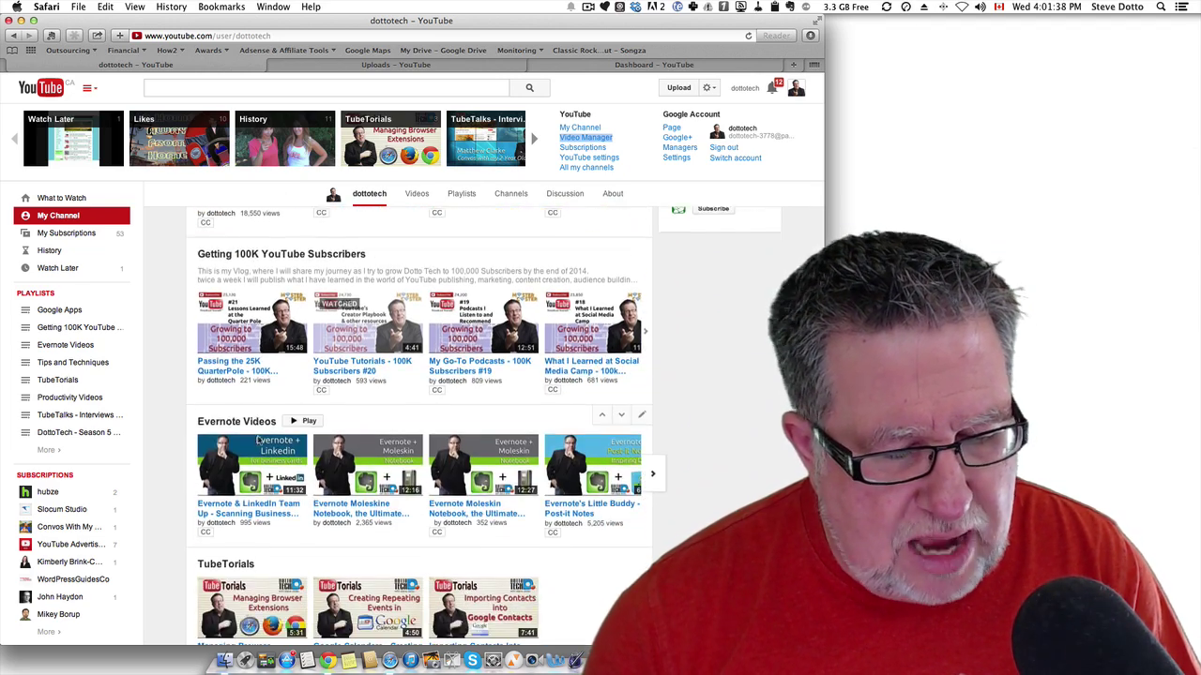
scroll(258, 439, down, 1)
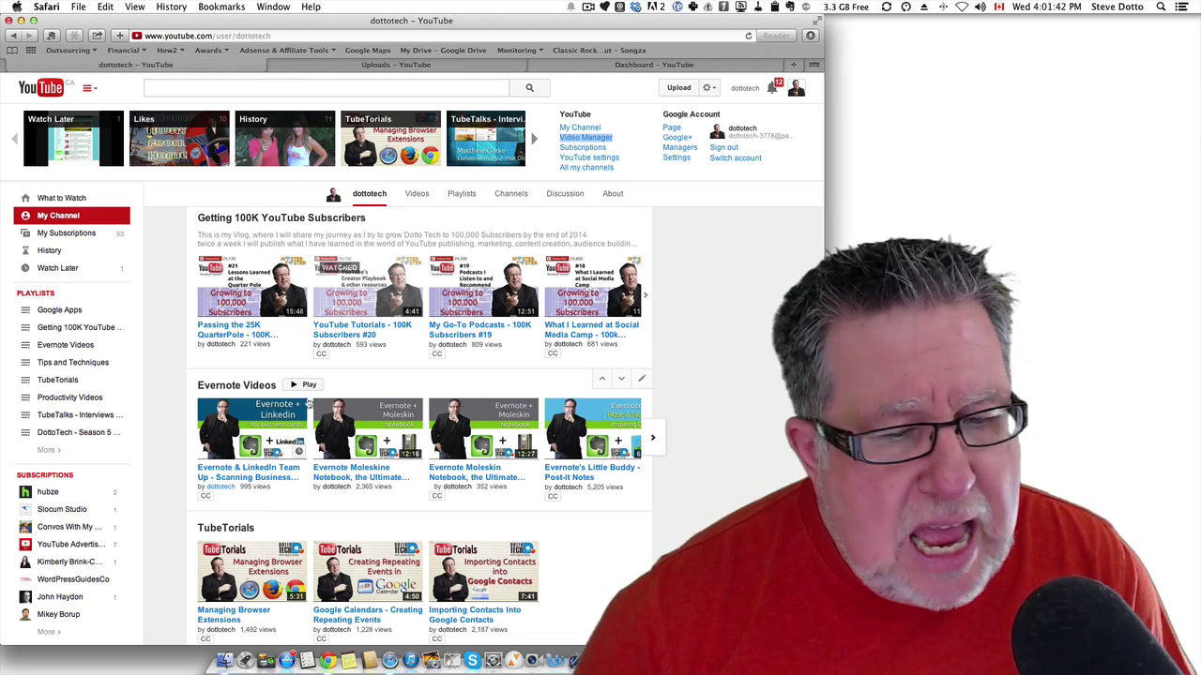
scroll(308, 402, up, 1)
scroll(307, 401, up, 3)
scroll(308, 401, up, 2)
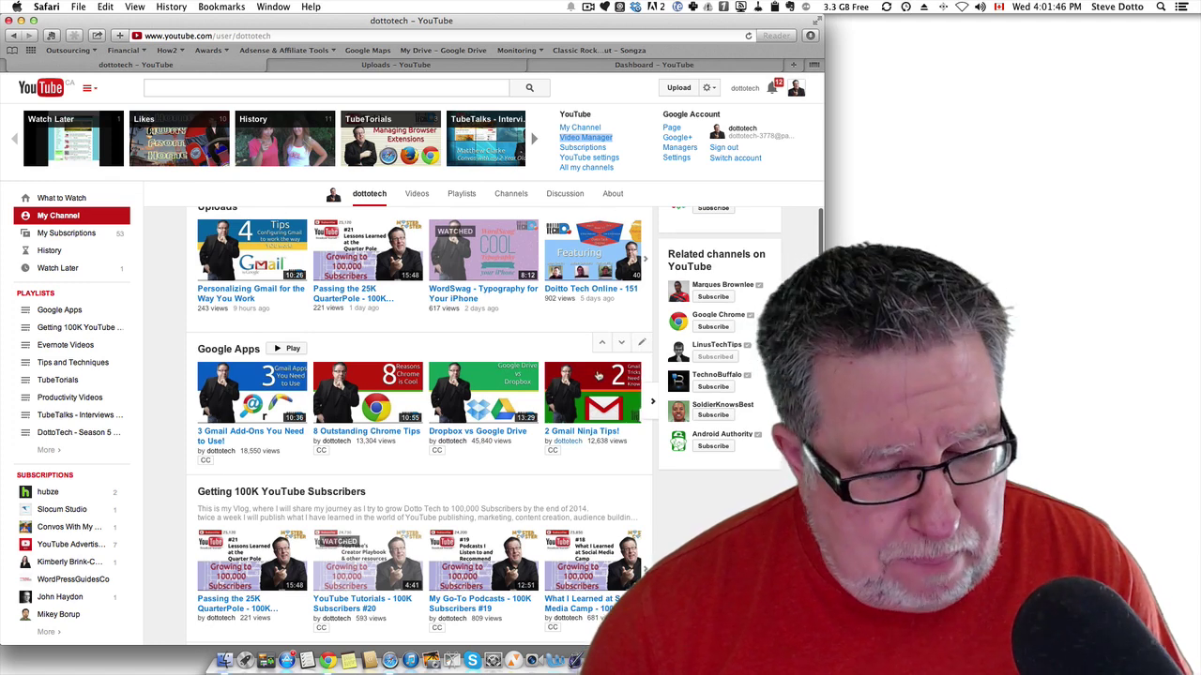
scroll(598, 375, down, 3)
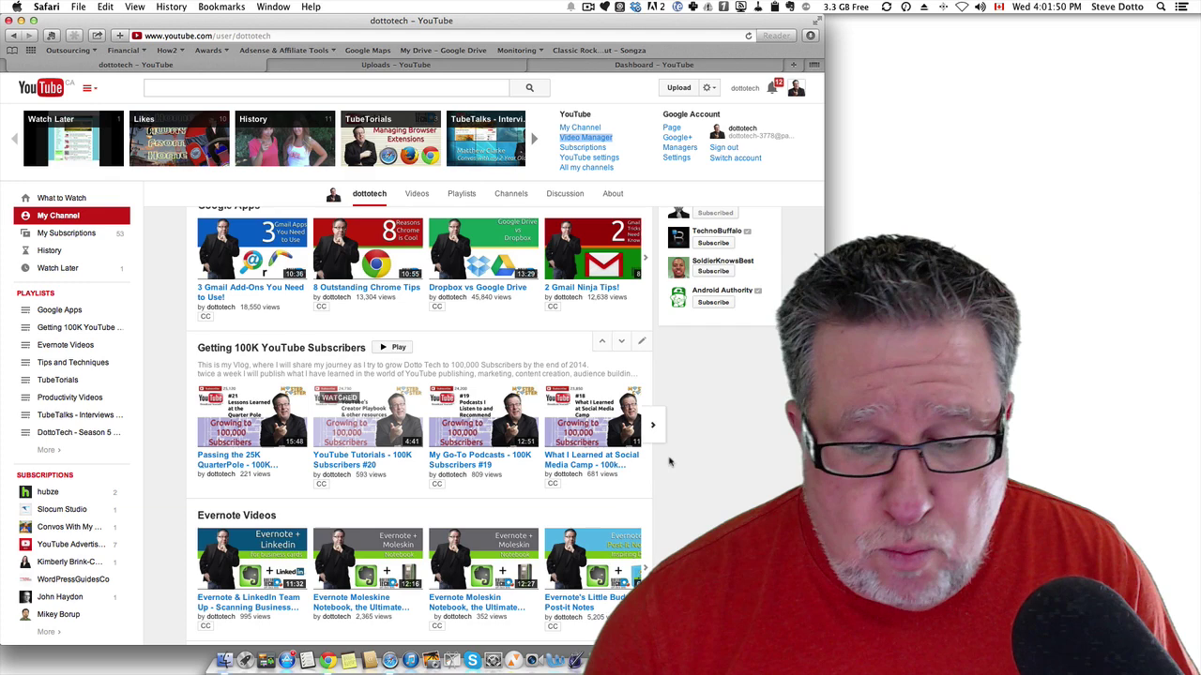
mouse_move(642, 349)
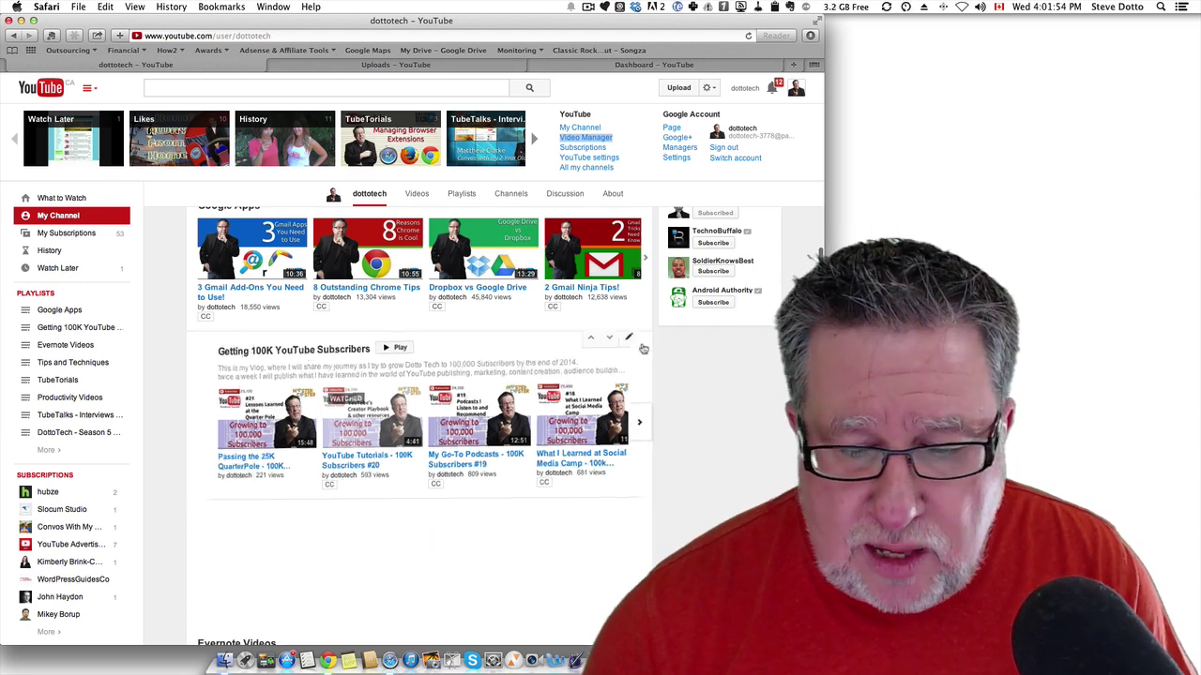
Save the Getting 100K section with Horizontal row layout, then show the channel's Uploads list.
click(643, 344)
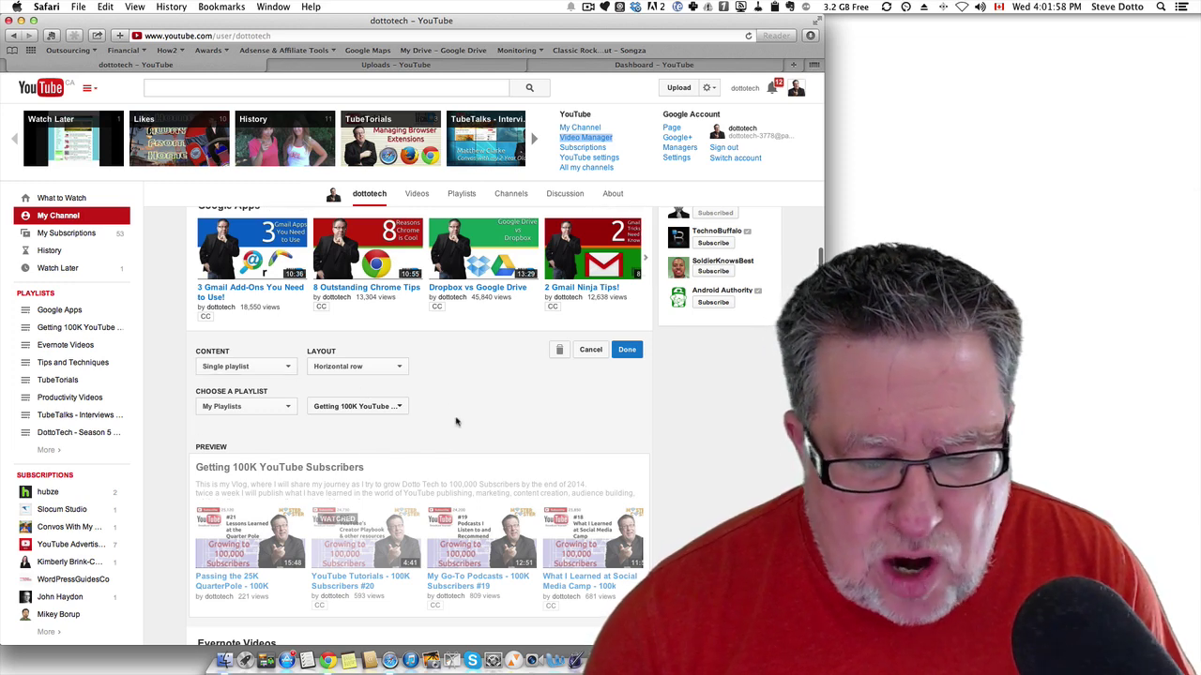
scroll(455, 421, down, 1)
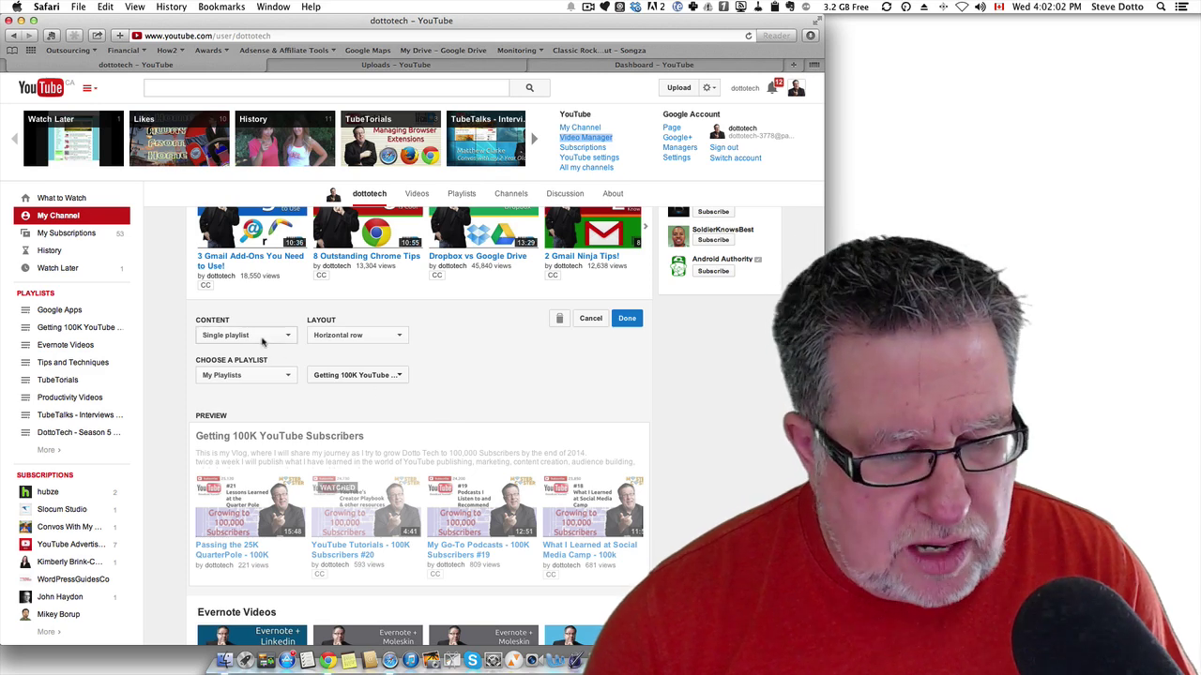
click(347, 334)
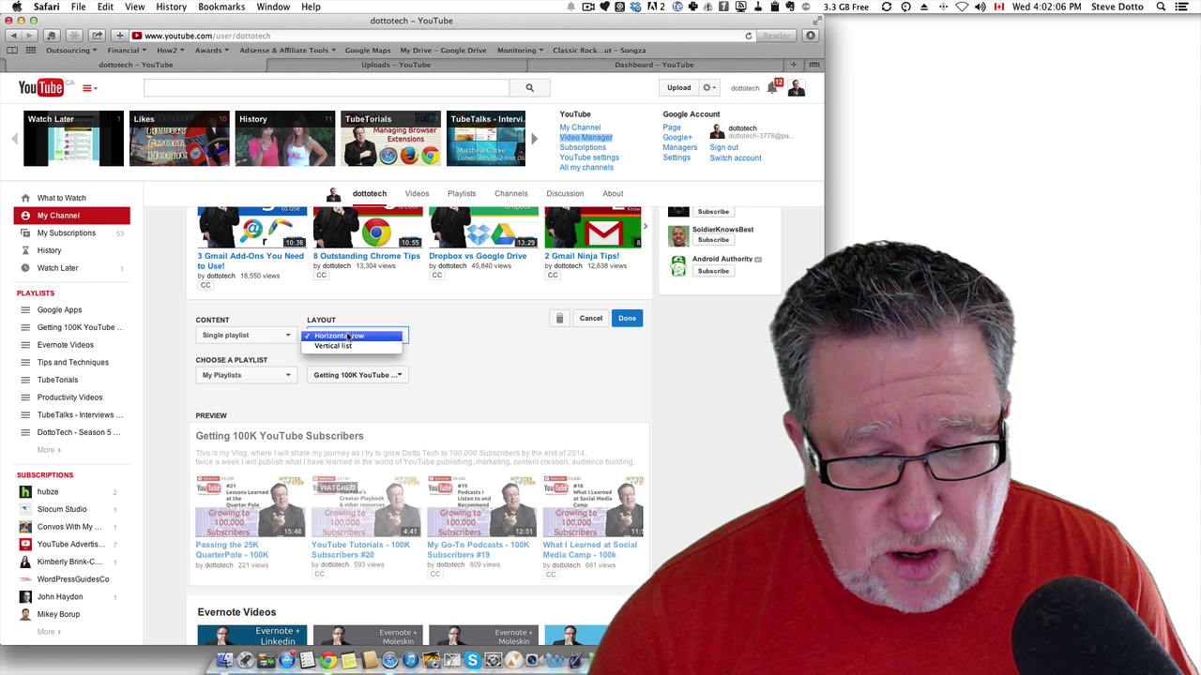
click(348, 336)
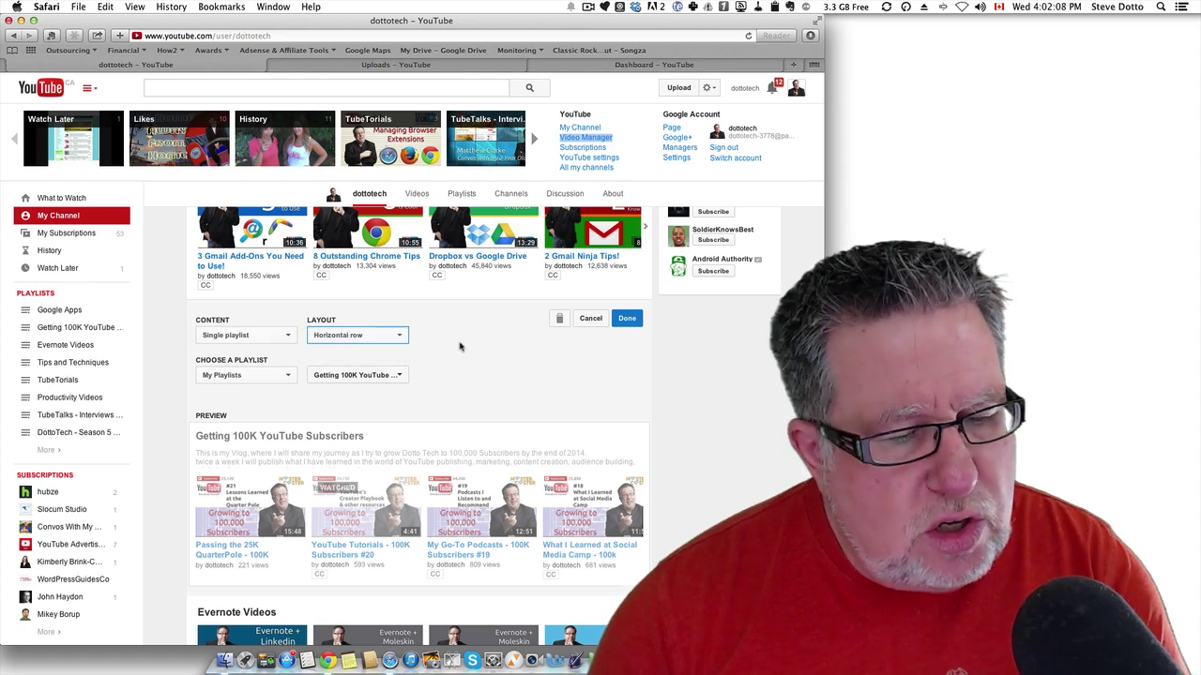
click(627, 318)
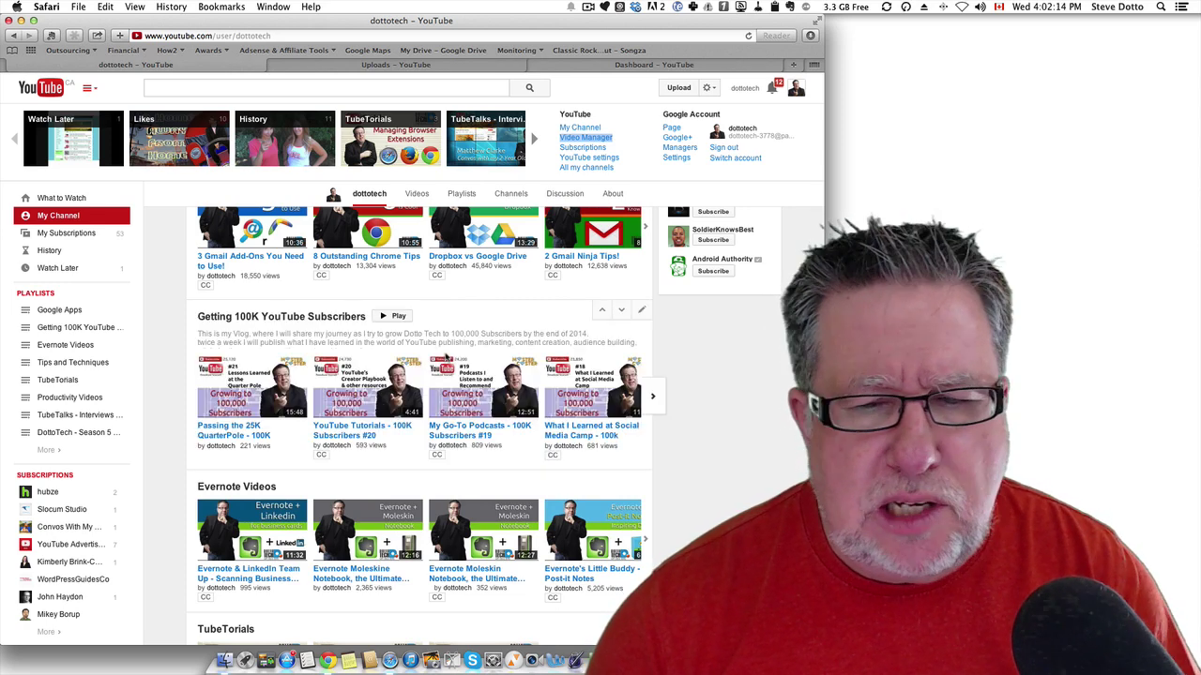
click(474, 65)
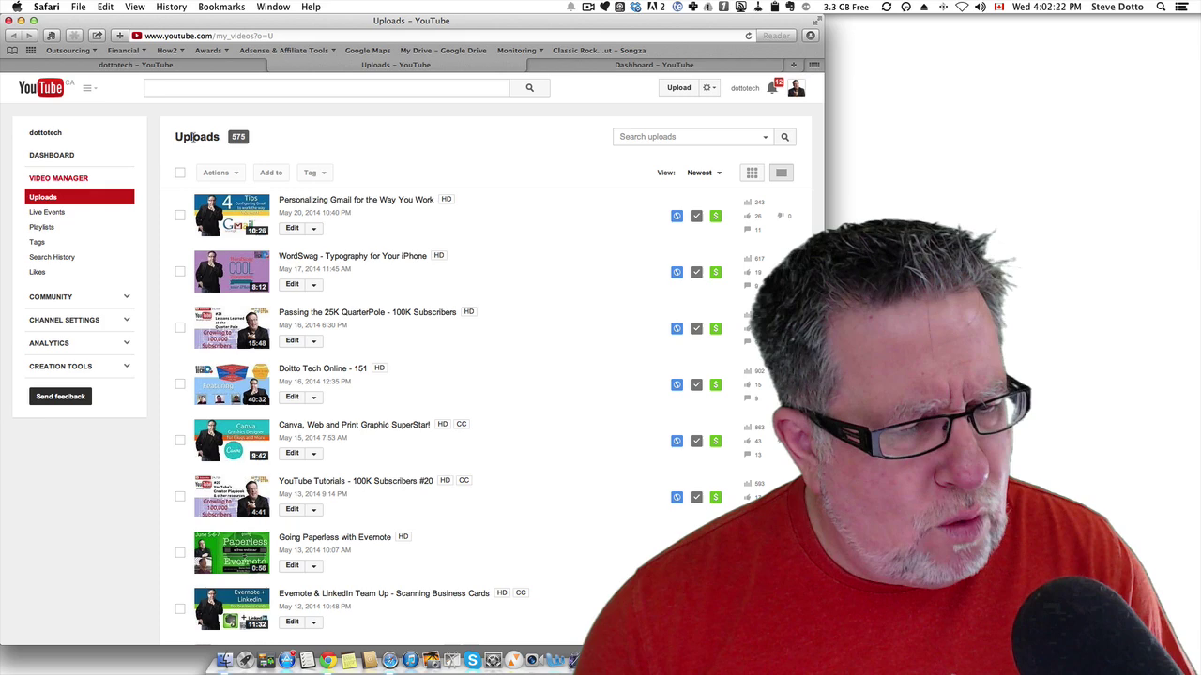
Show all 37 of the channel's playlists in the Video Manager.
click(55, 229)
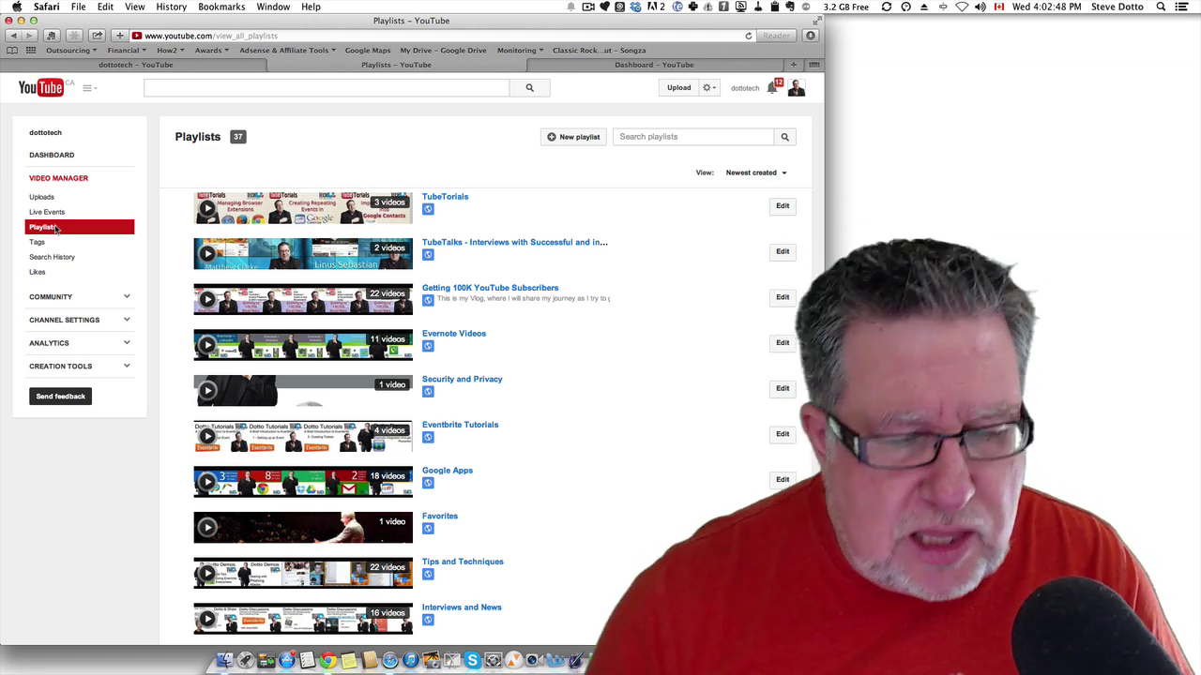
mouse_move(302, 299)
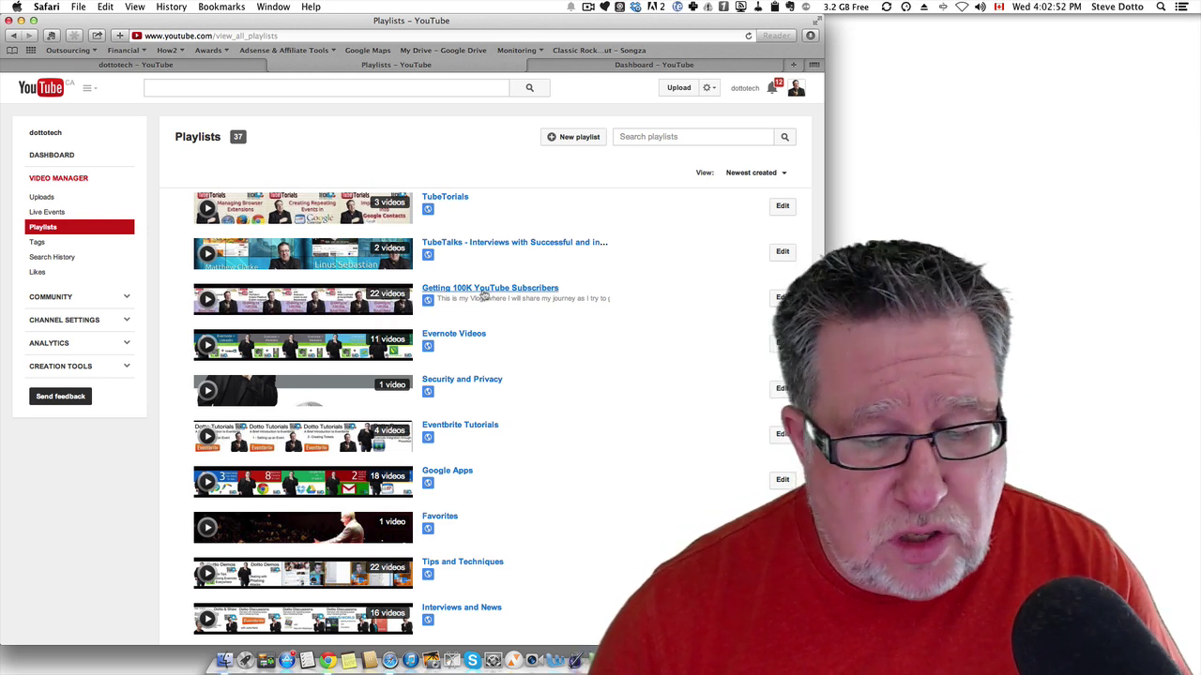
Bring up Playlist settings for the Getting 100K YouTube Subscribers playlist.
click(783, 297)
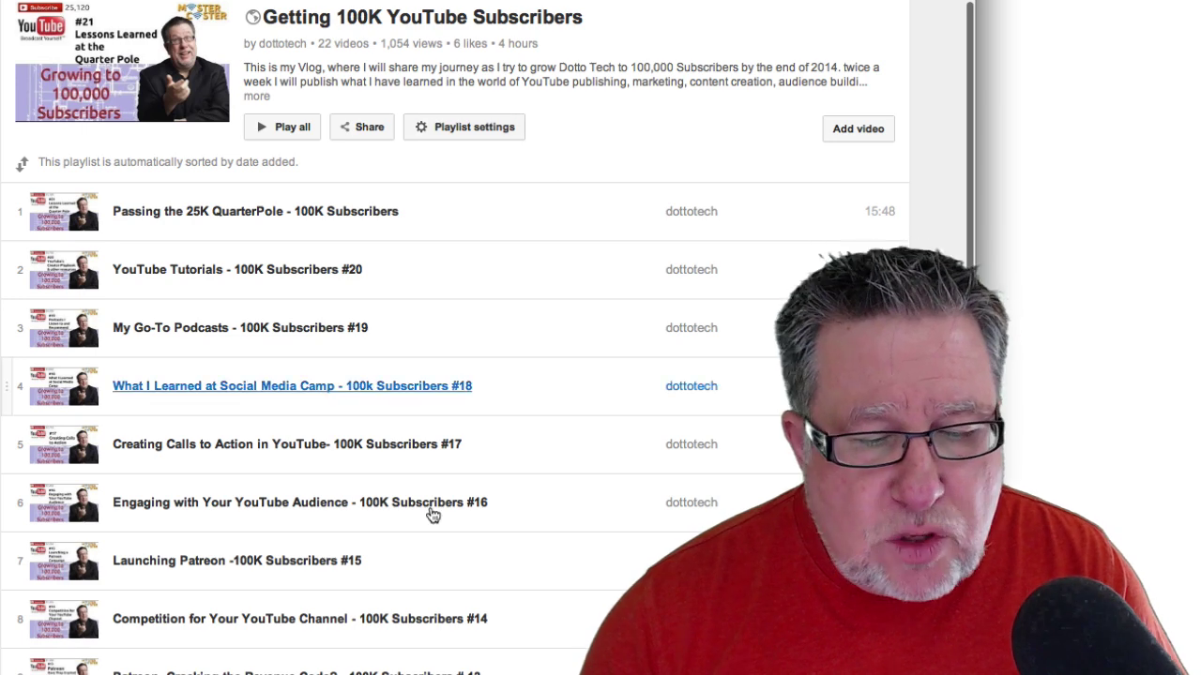
mouse_move(354, 218)
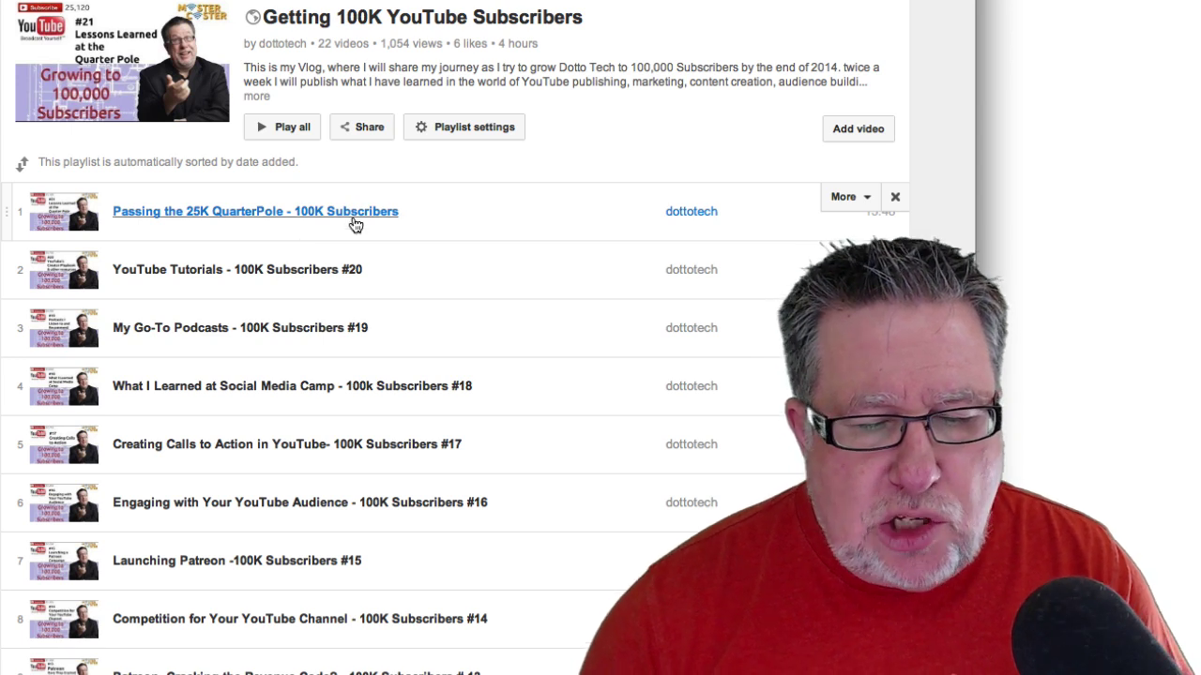
click(466, 131)
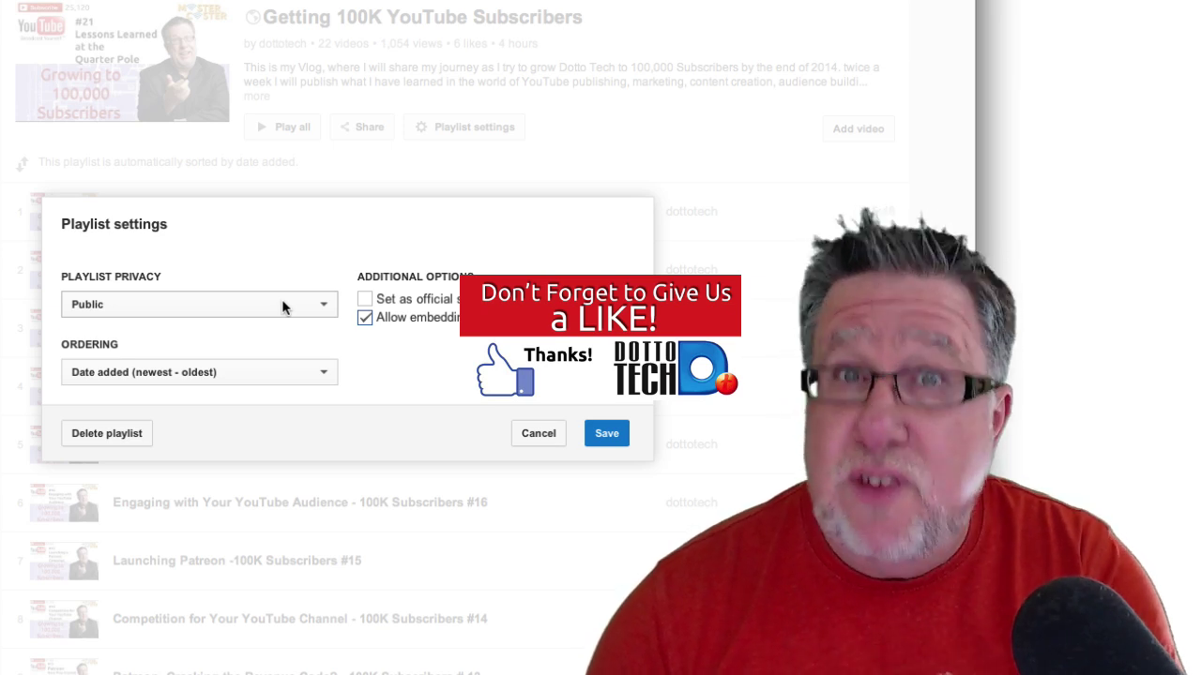
Look over the Ordering dropdown choices, then cancel the playlist settings unchanged.
click(310, 372)
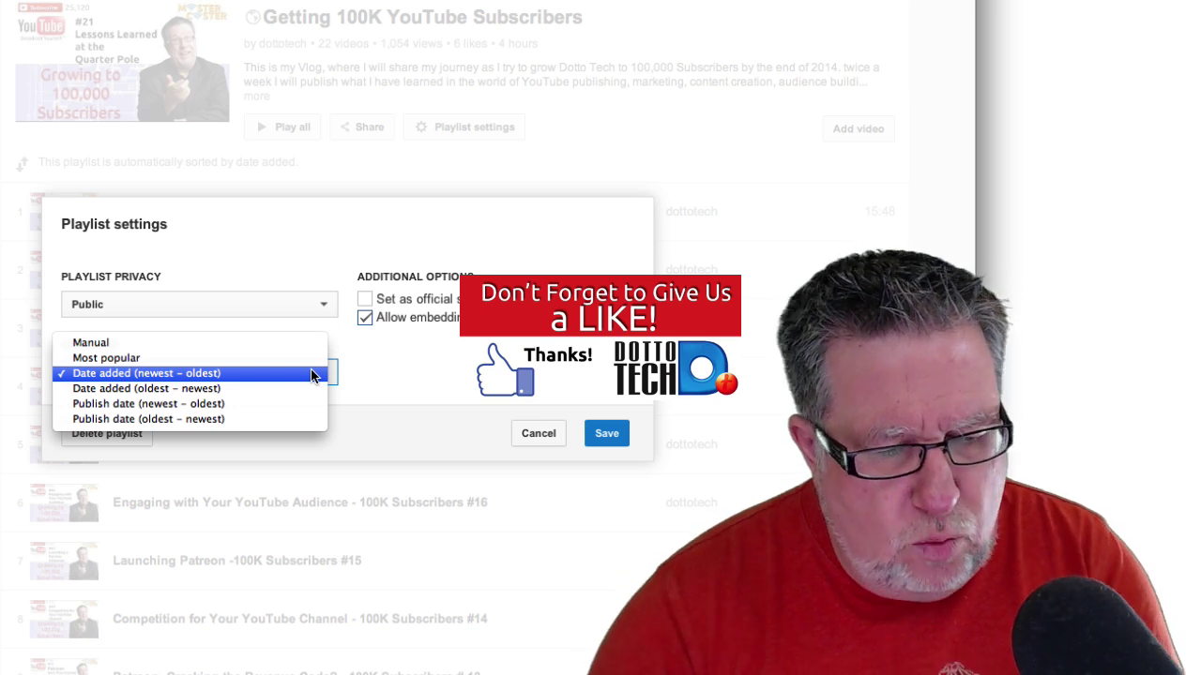
click(419, 362)
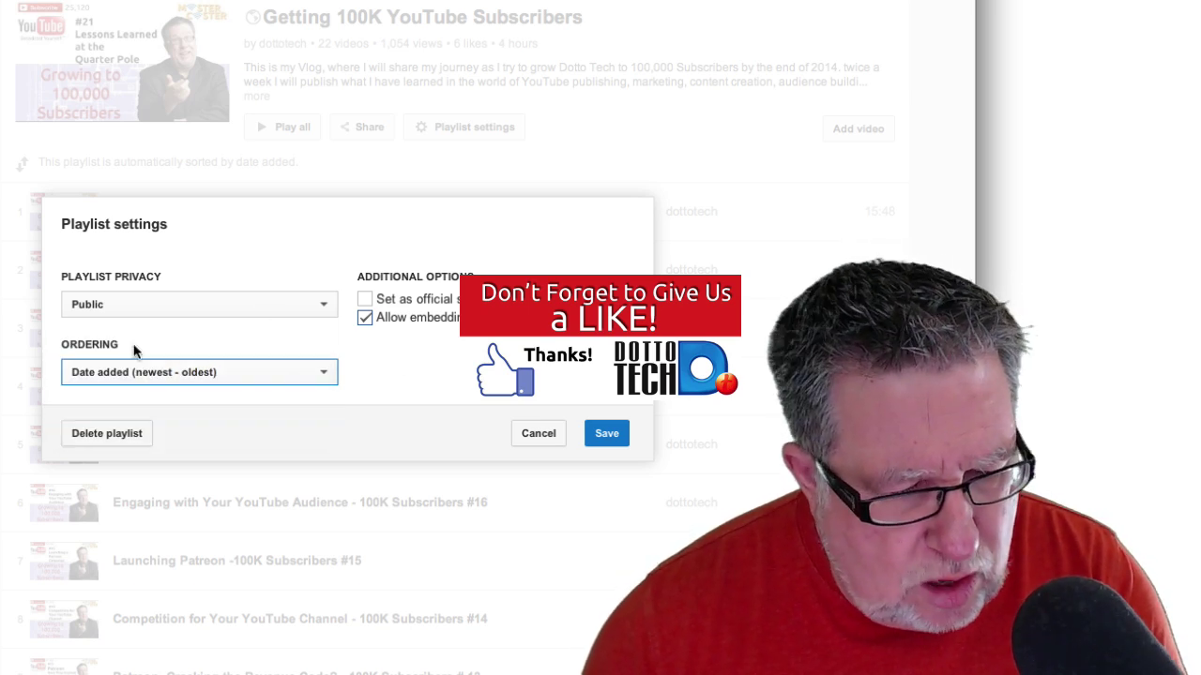
click(303, 375)
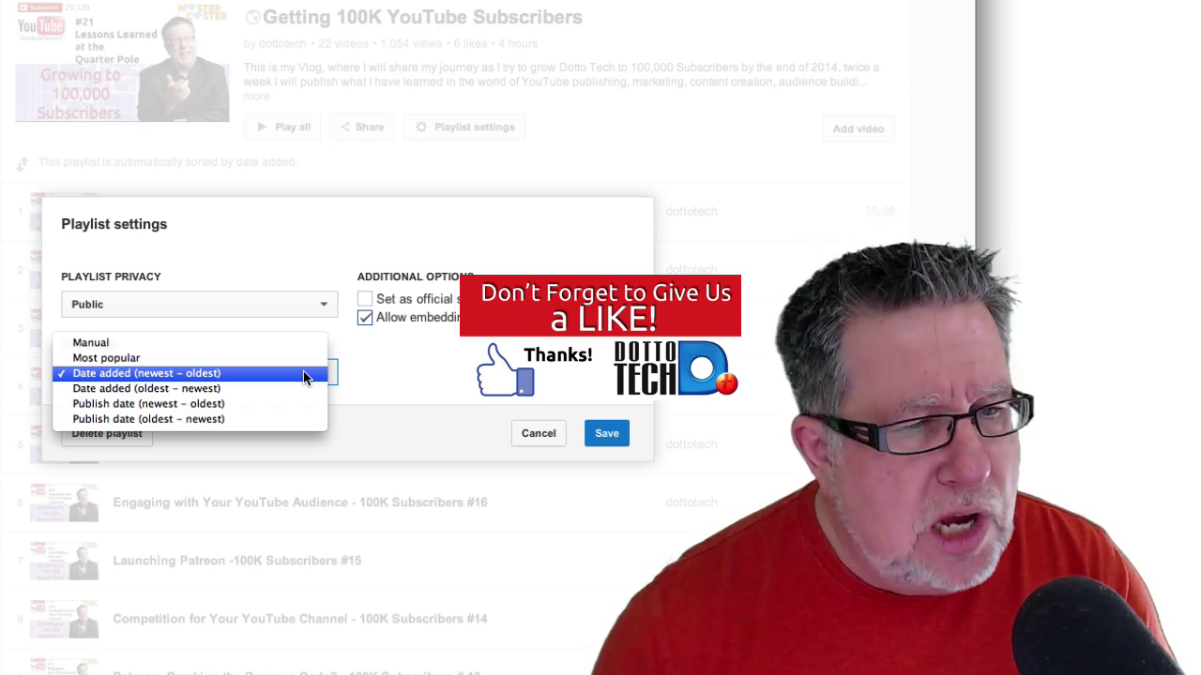
click(523, 428)
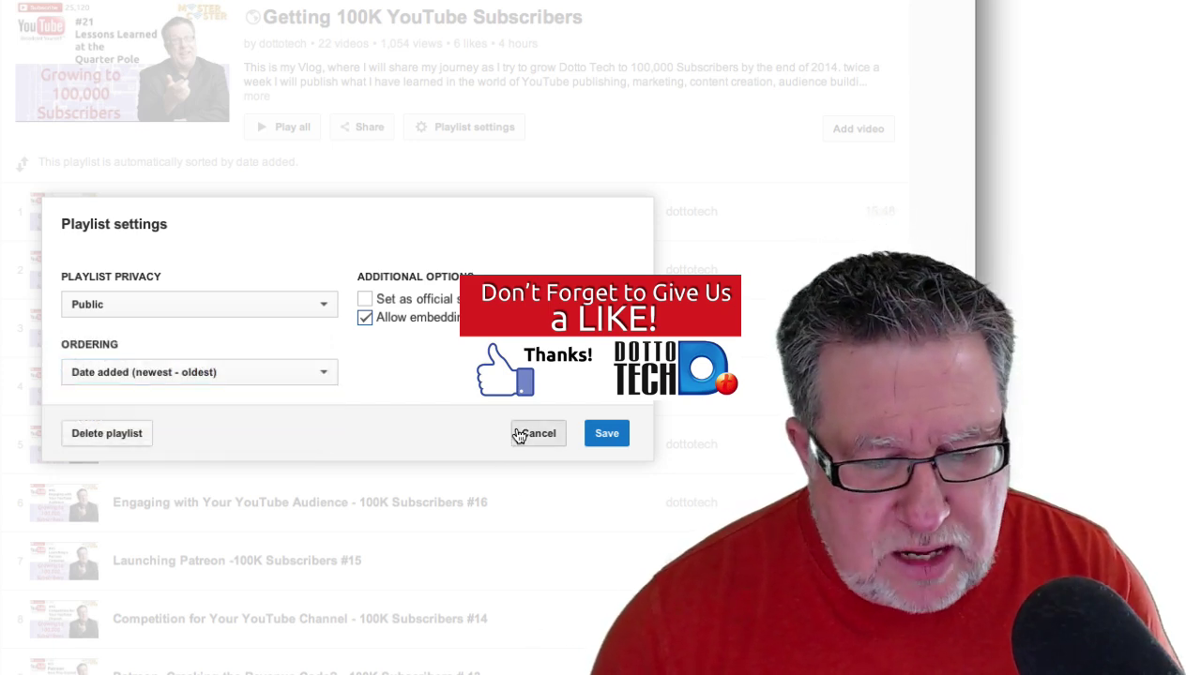
click(525, 433)
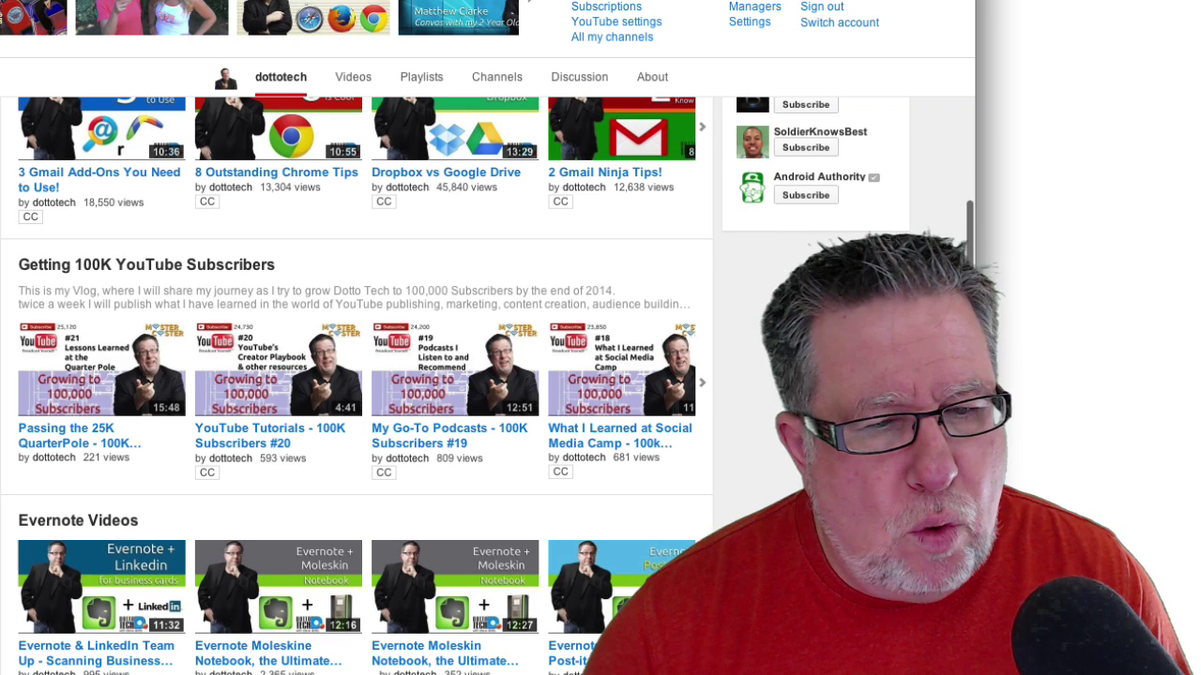
Reopen the Getting 100K YouTube Subscribers playlist from the channel page and its Playlist settings.
click(146, 265)
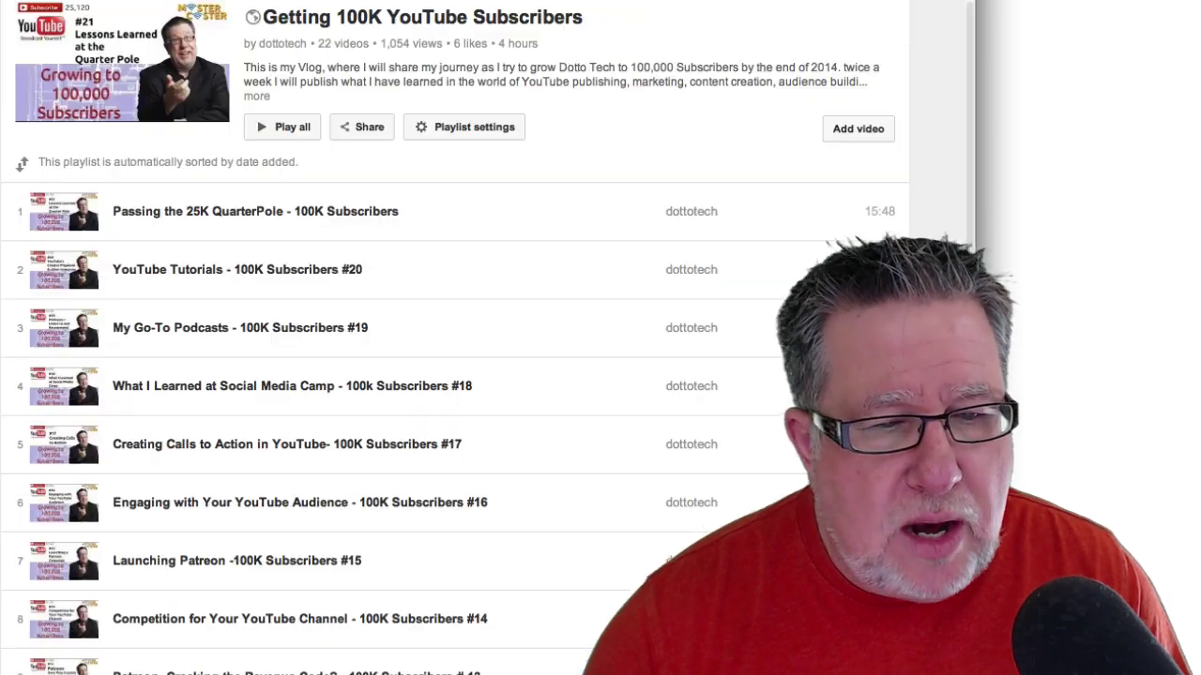
click(434, 130)
Keep ordering as date added, newest first, and tick 'Set as official series for this playlist'.
click(265, 372)
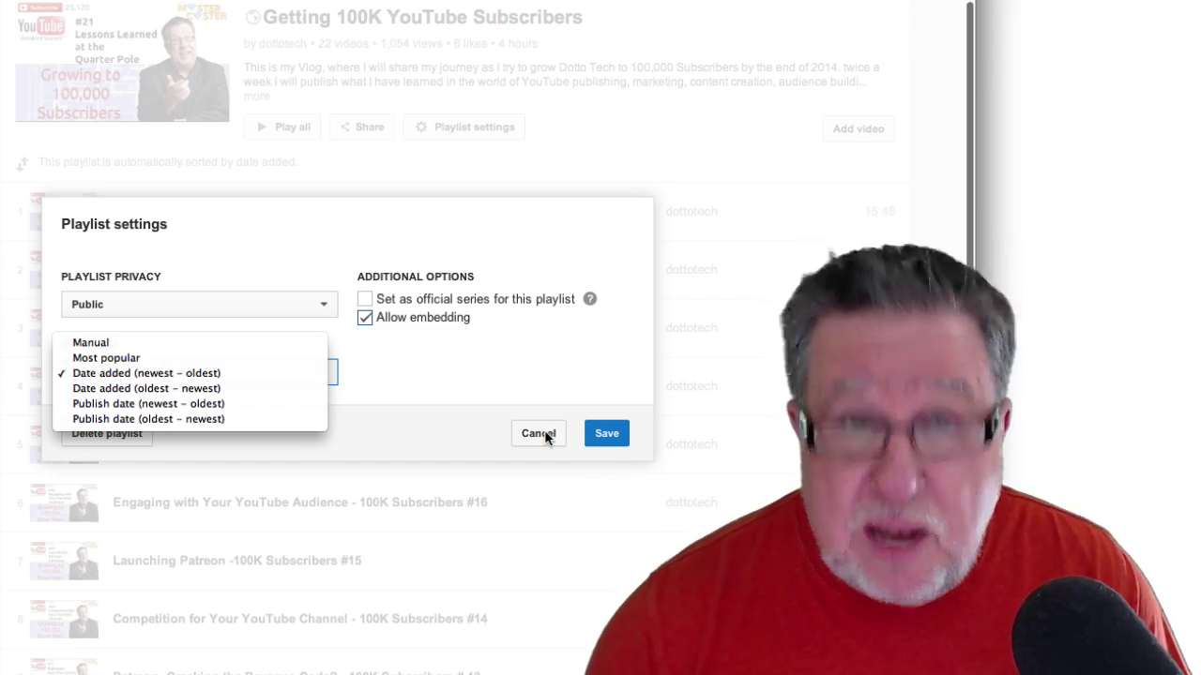
click(494, 370)
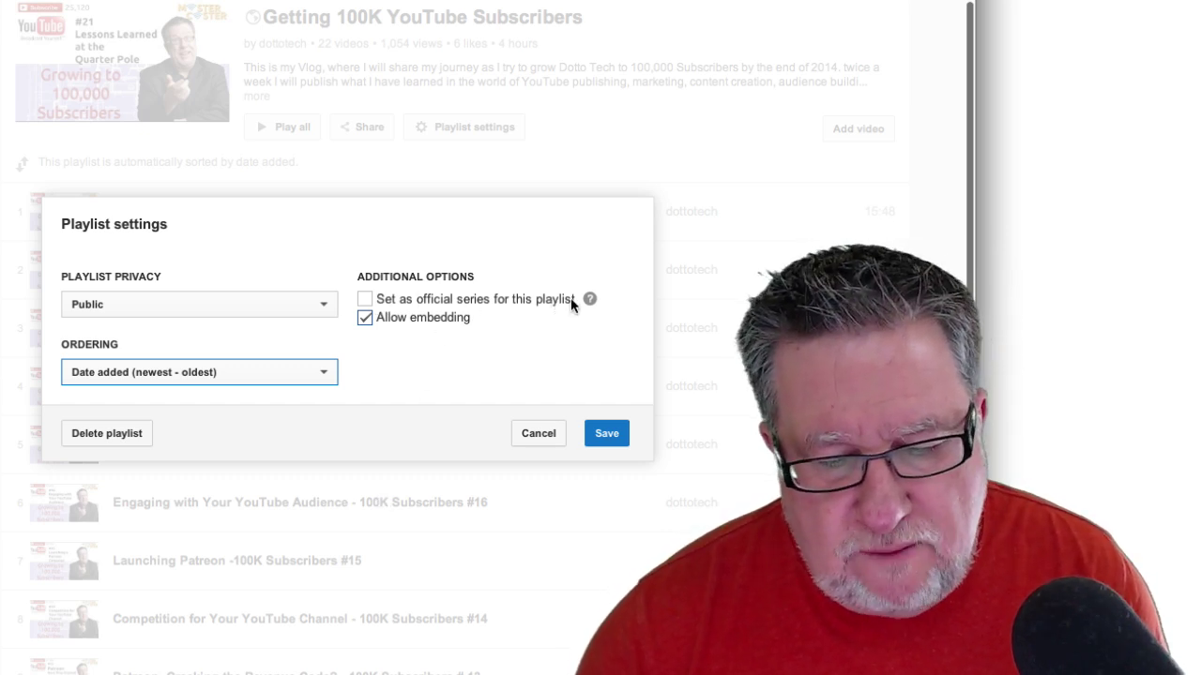
click(369, 301)
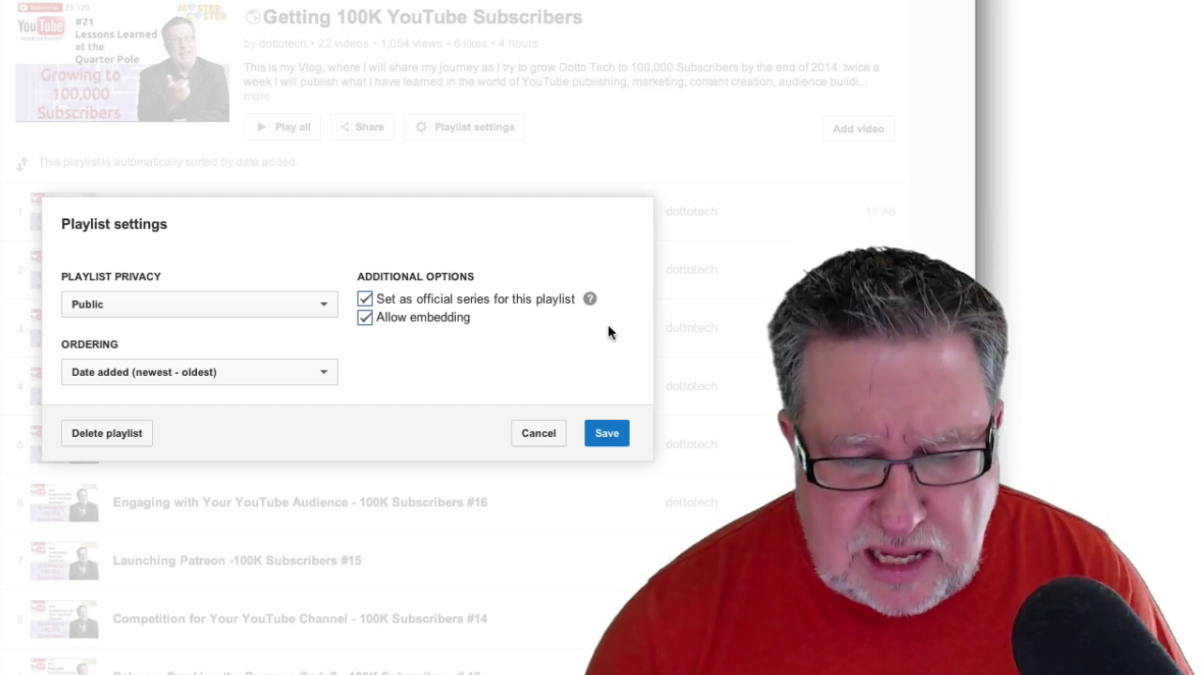
mouse_move(589, 298)
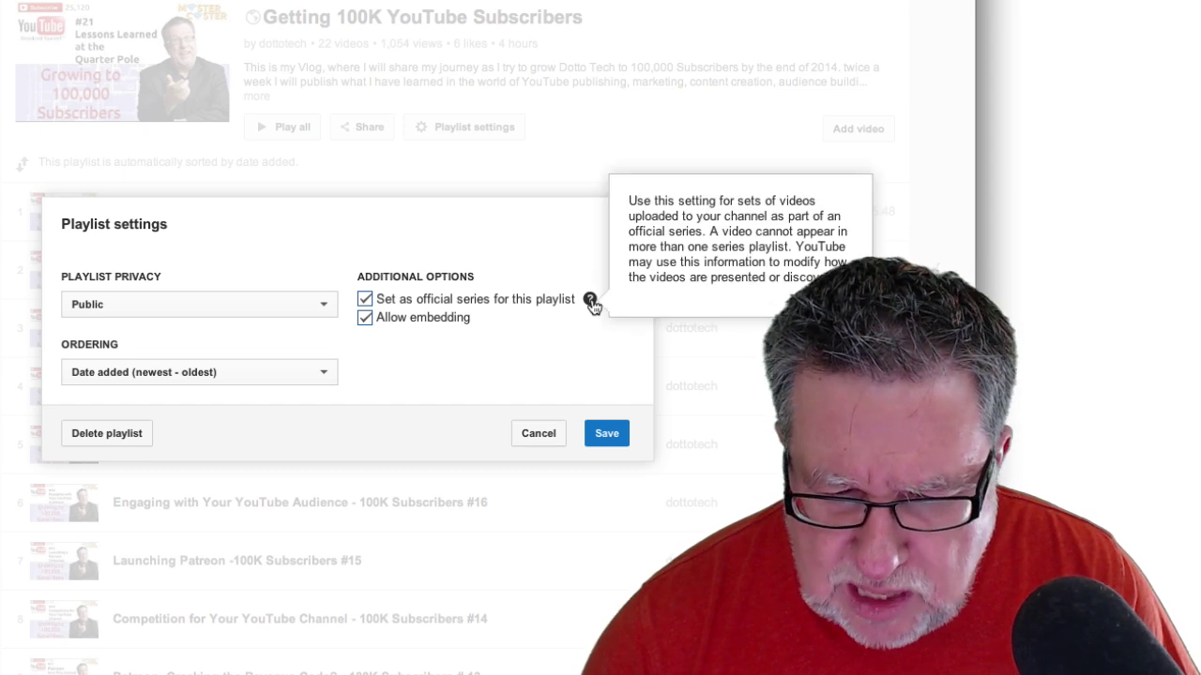
Save the official-series setting in the Playlist settings dialog.
click(608, 433)
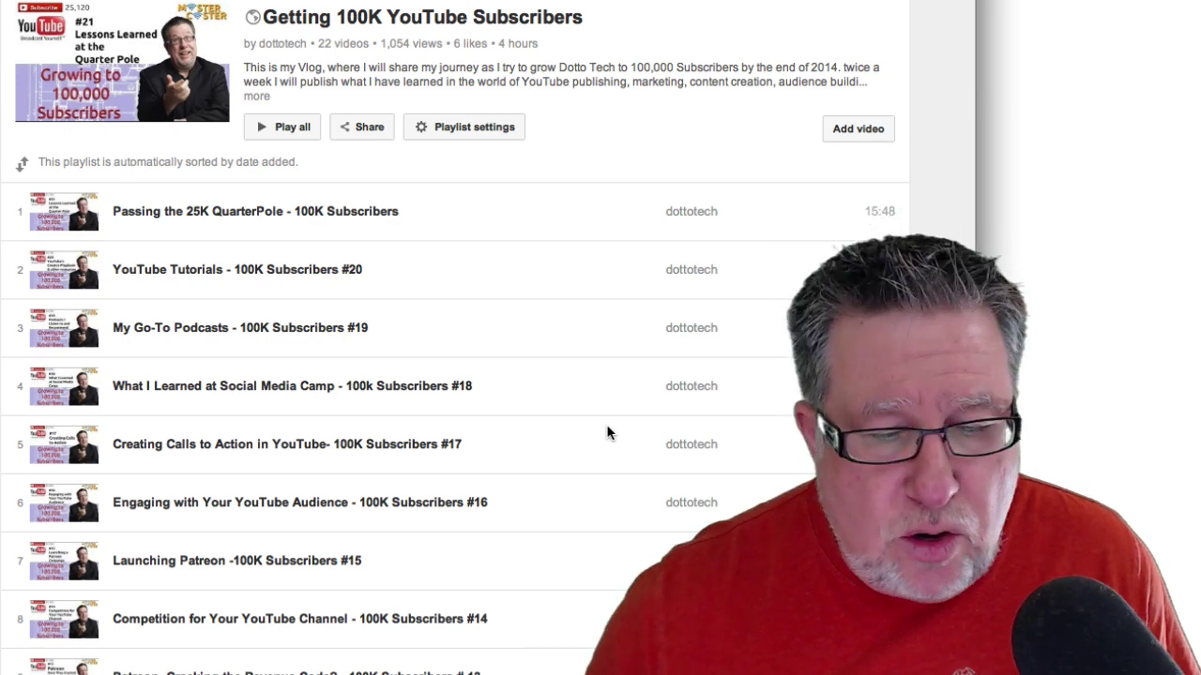
scroll(606, 432, down, 5)
scroll(608, 506, up, 5)
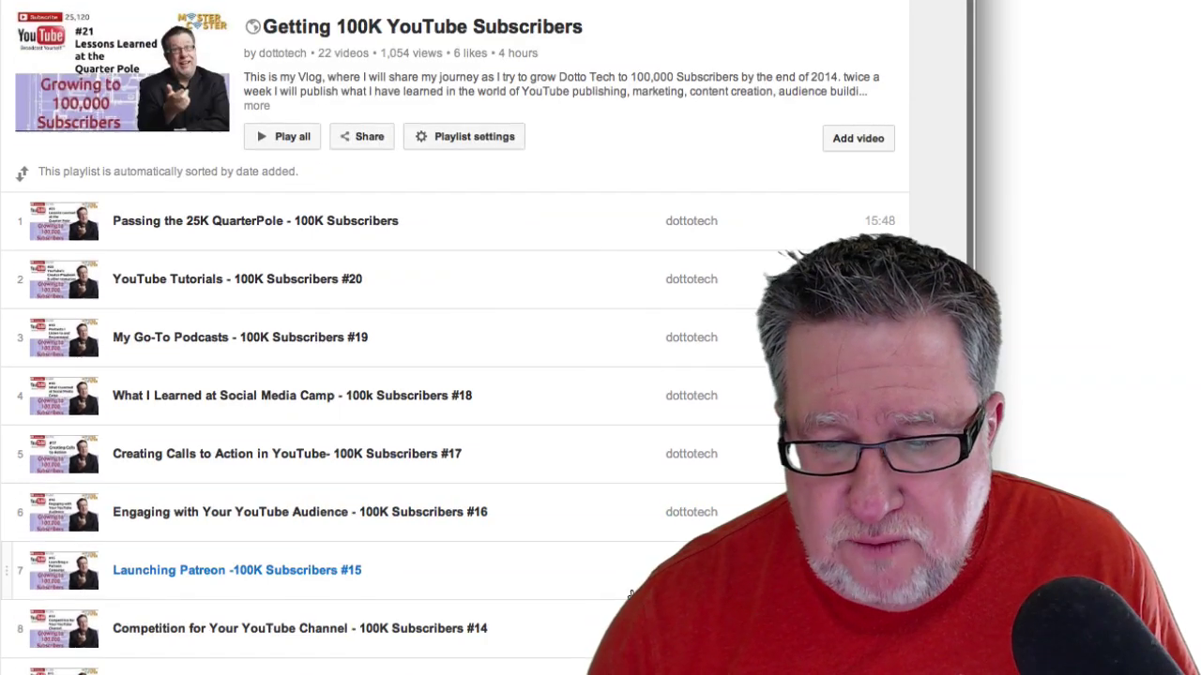
click(860, 141)
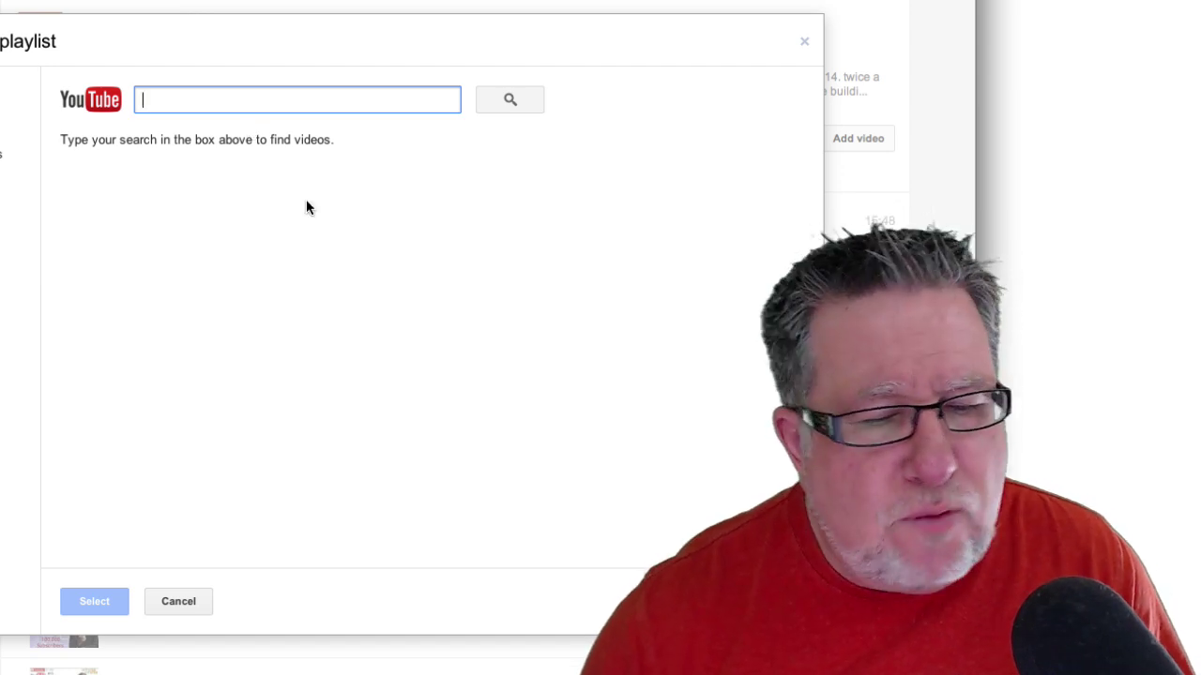
click(804, 44)
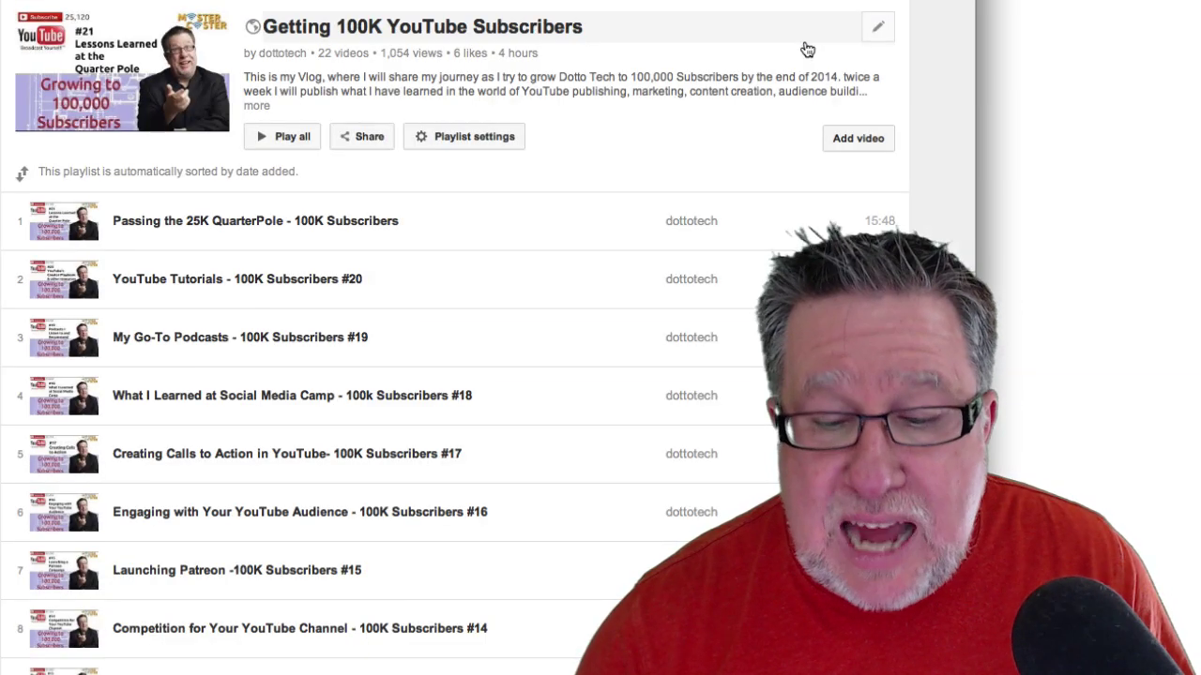